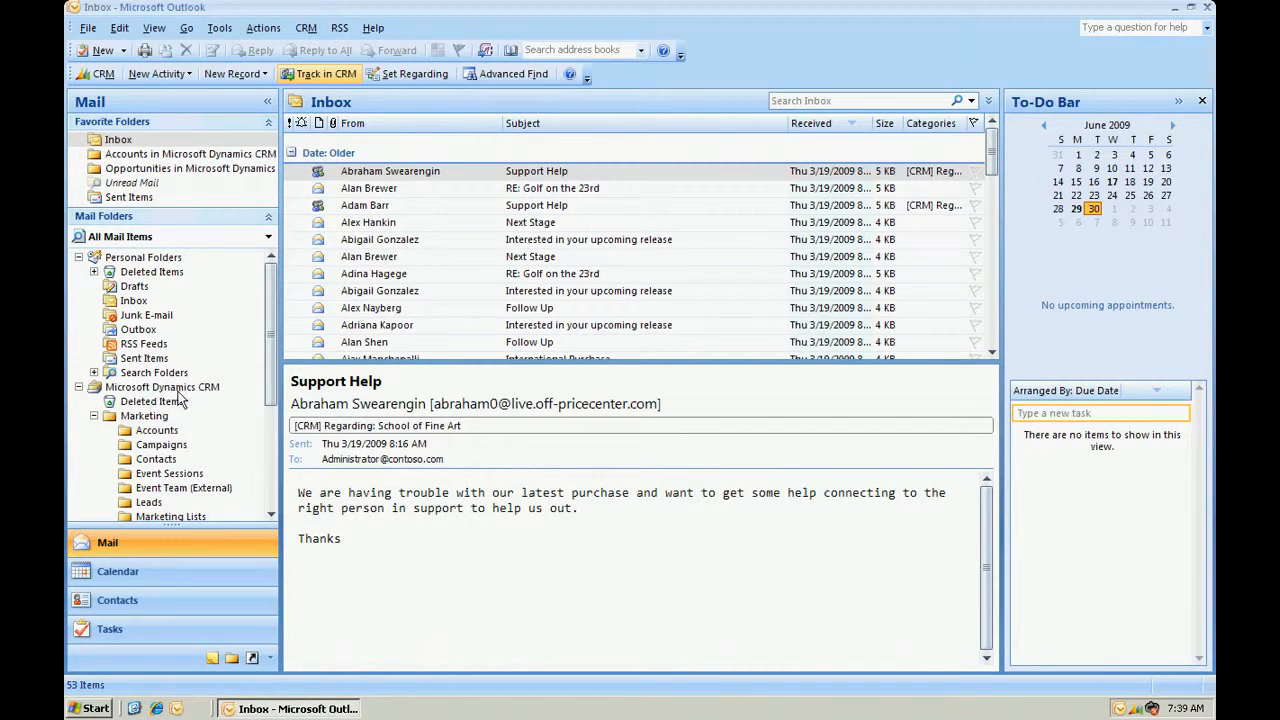
# Collapse the Marketing folder and expand the Sales folder under Microsoft Dynamics CRM to look through its record folders.
pyautogui.click(94, 416)
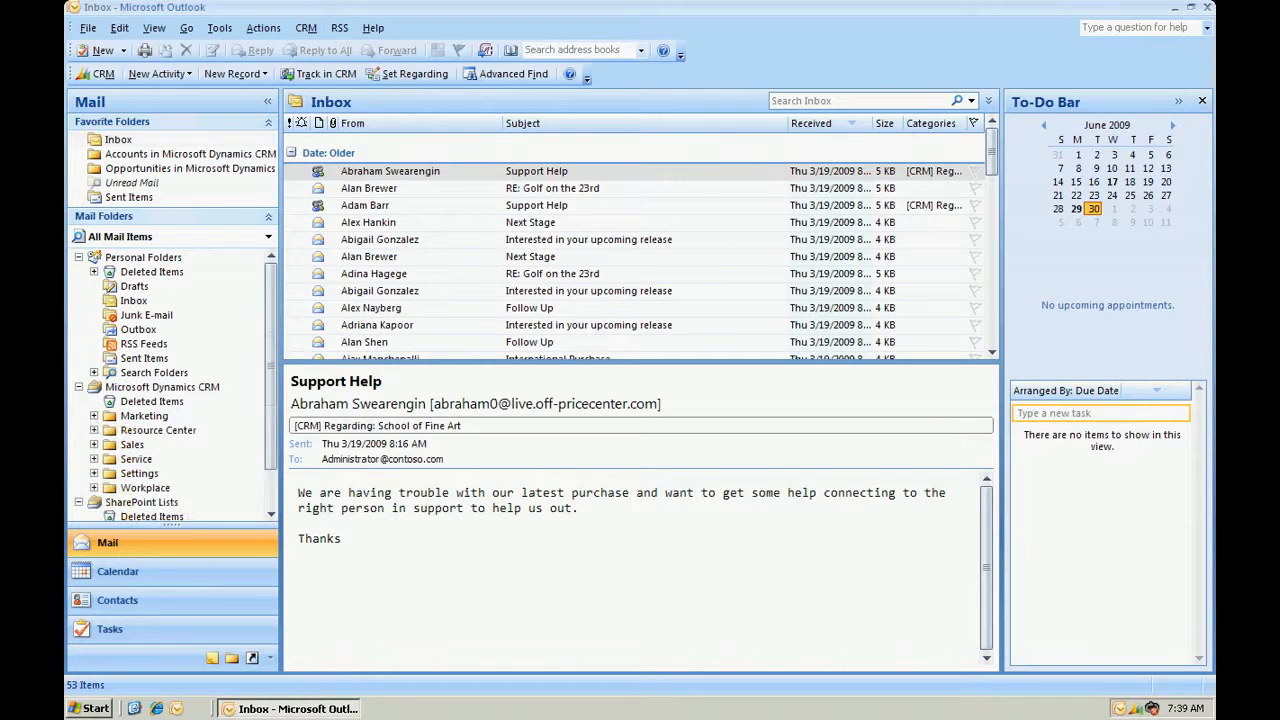
pyautogui.click(94, 445)
pyautogui.scroll(-6, 270, 510)
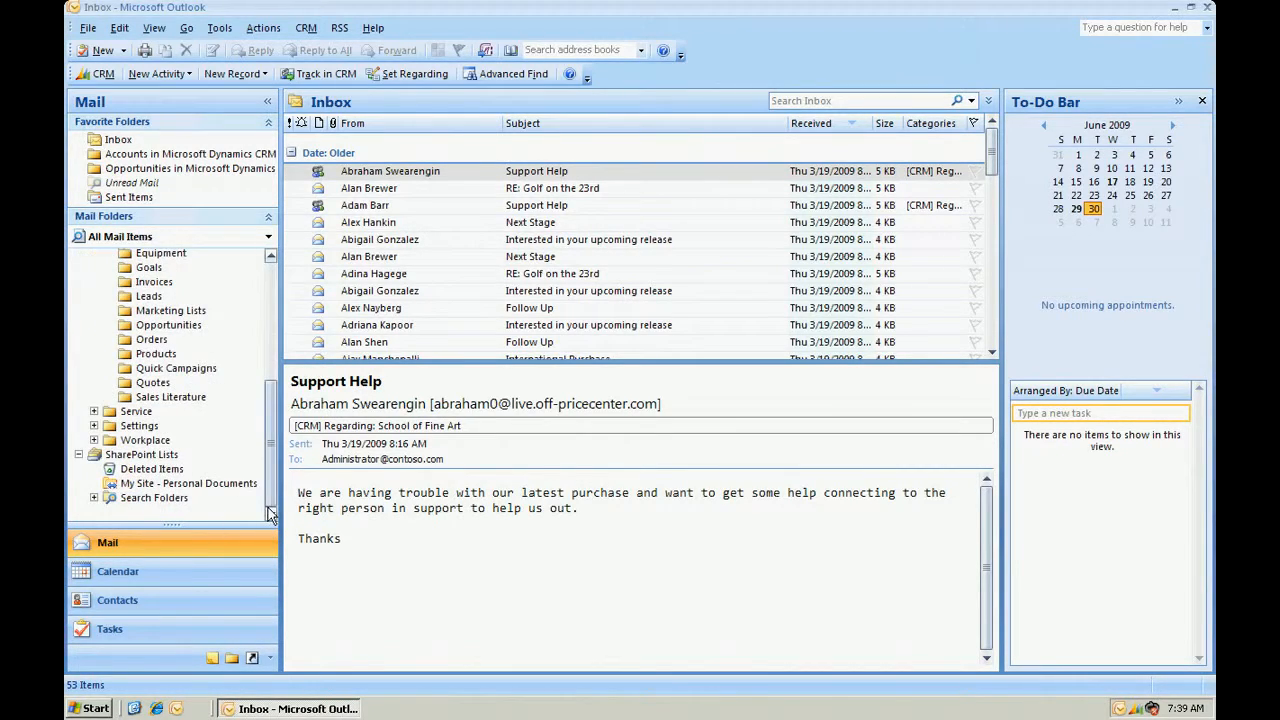
pyautogui.click(270, 256)
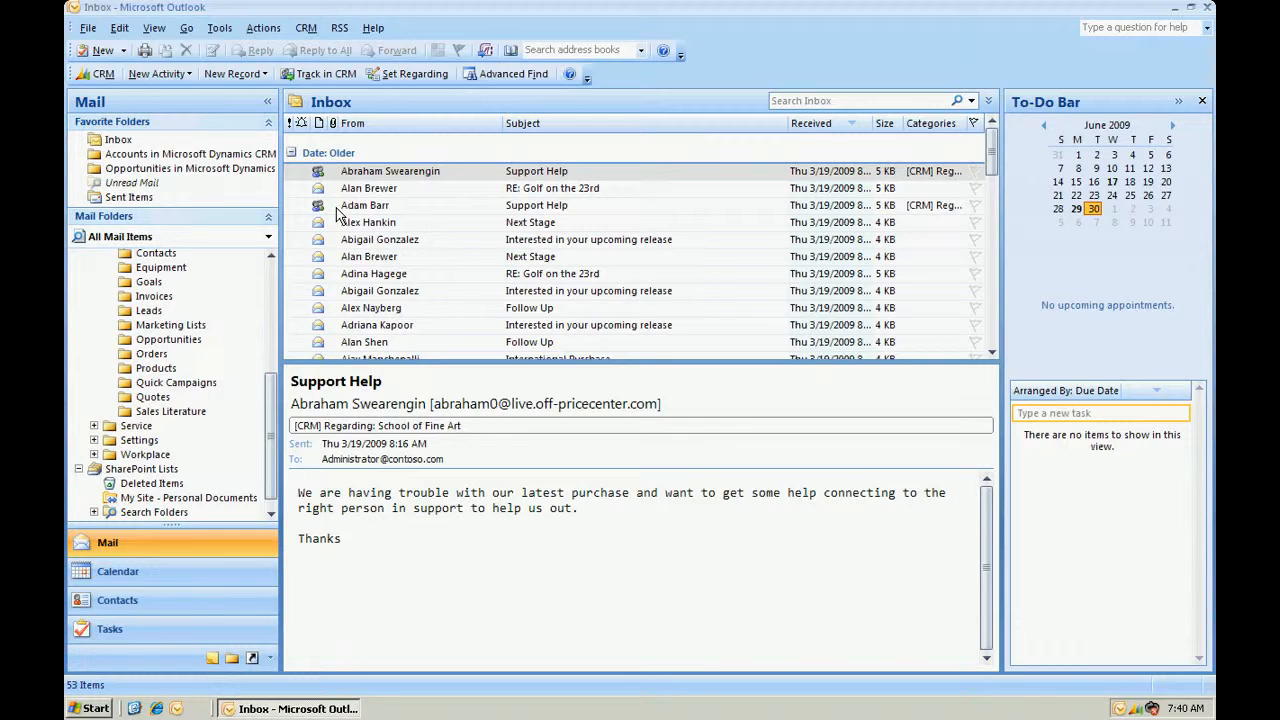
# Open the first Support Help e-mail in the Inbox and display the activities of the CRM account it regards.
pyautogui.doubleClick(372, 171)
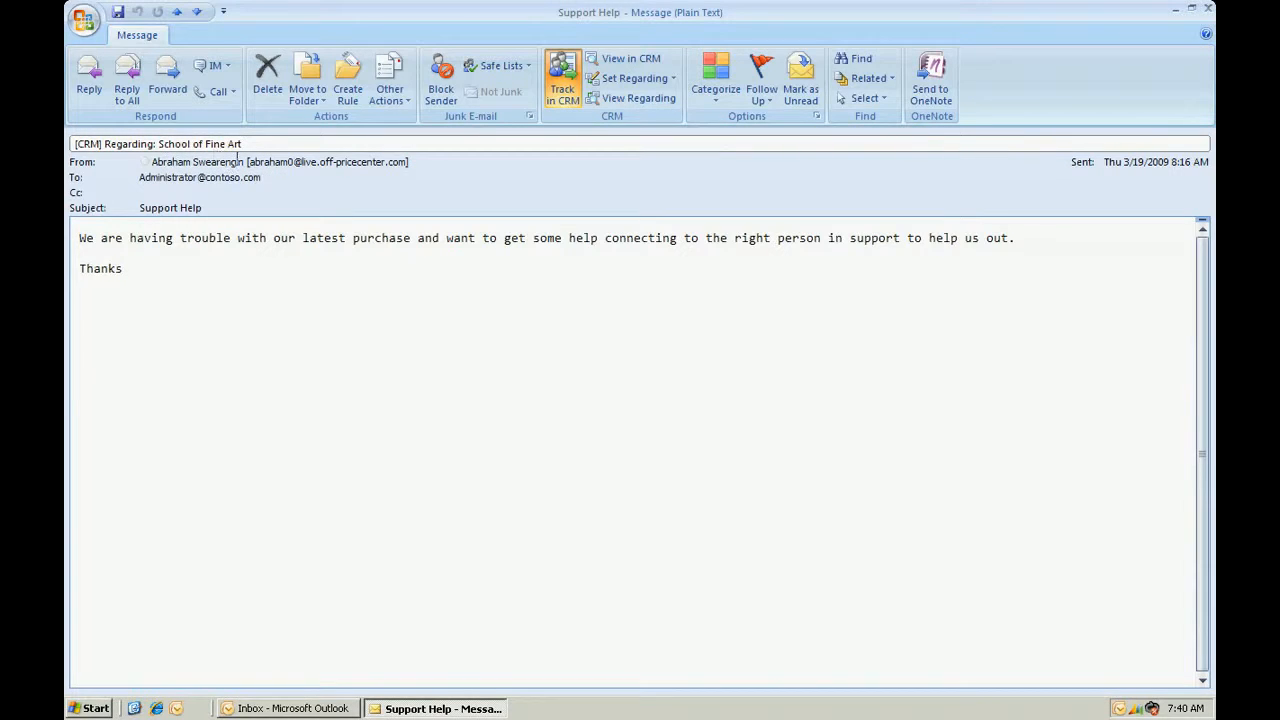
pyautogui.click(628, 98)
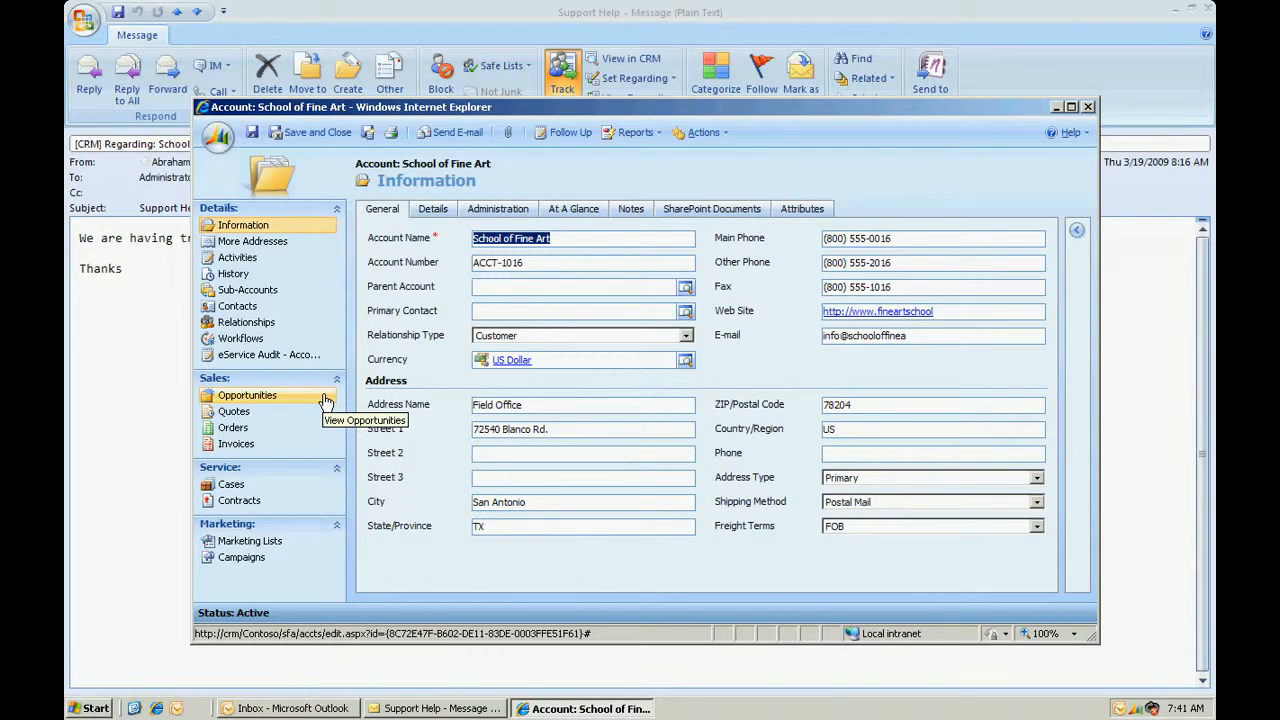
pyautogui.click(233, 261)
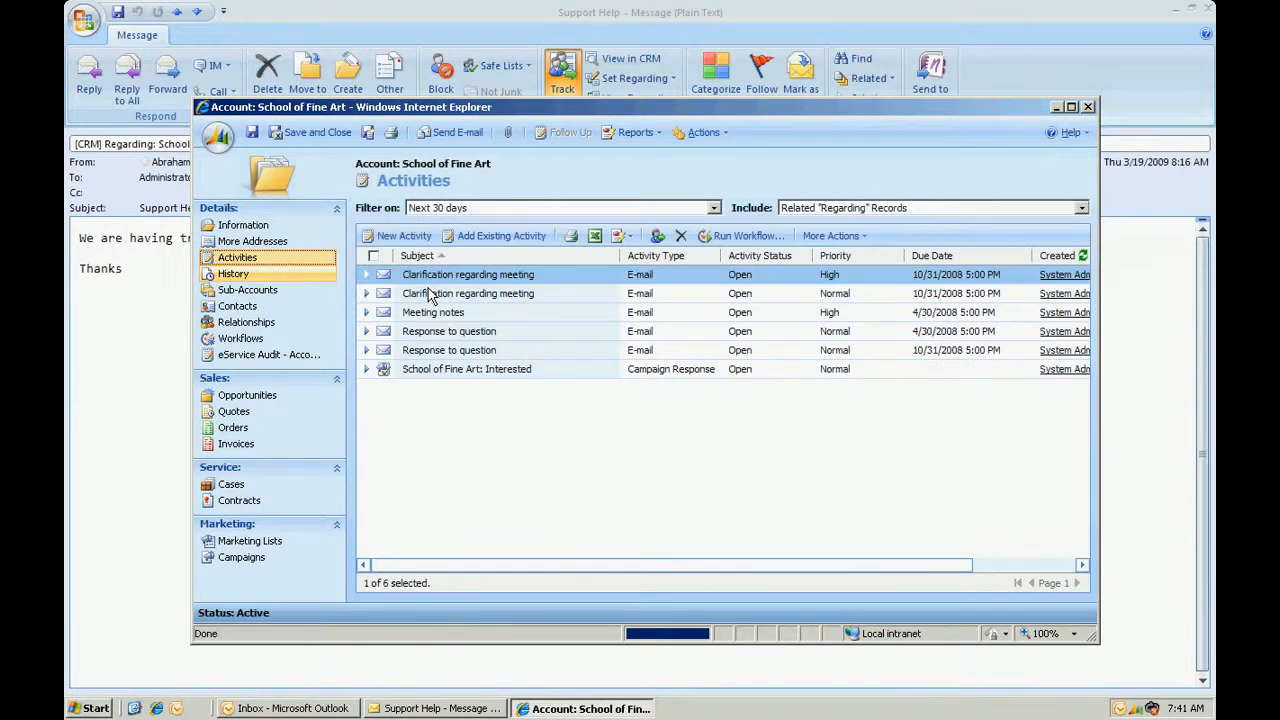
# Create an appointment for the School of Fine Art account with a 10:00 AM start and the subject "Review new contract", and save it.
pyautogui.click(408, 244)
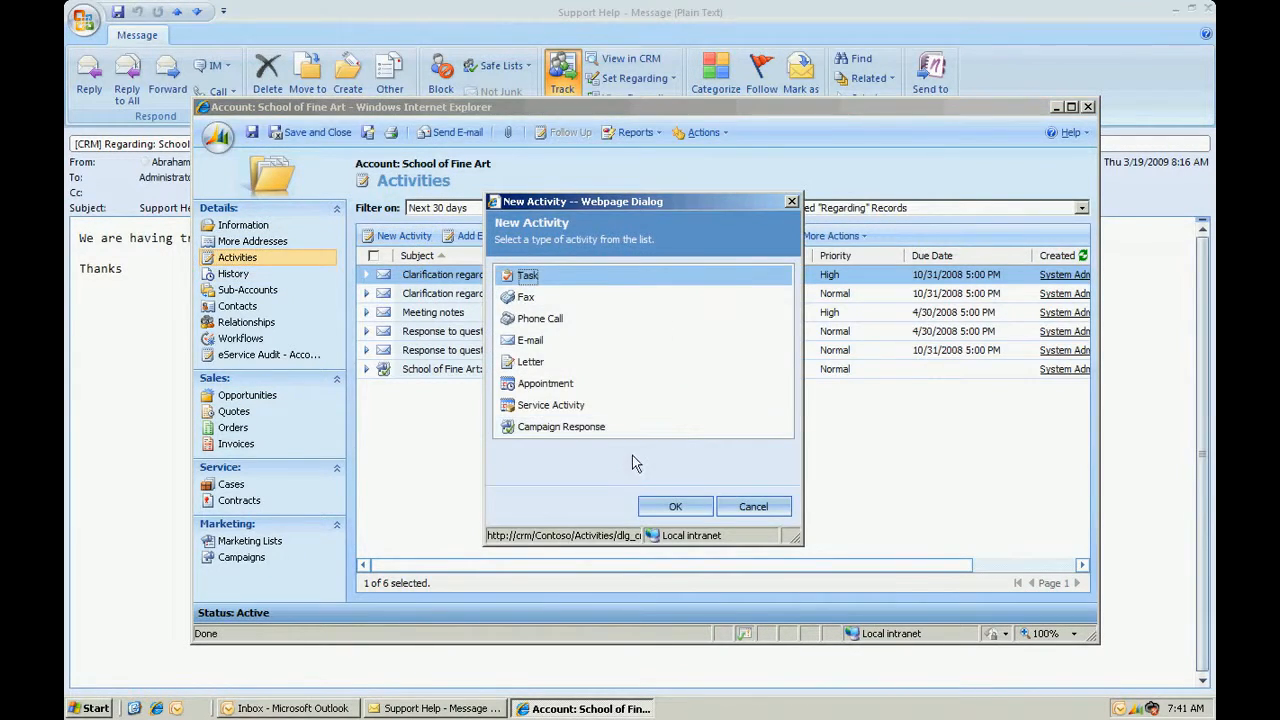
pyautogui.click(545, 386)
pyautogui.click(666, 508)
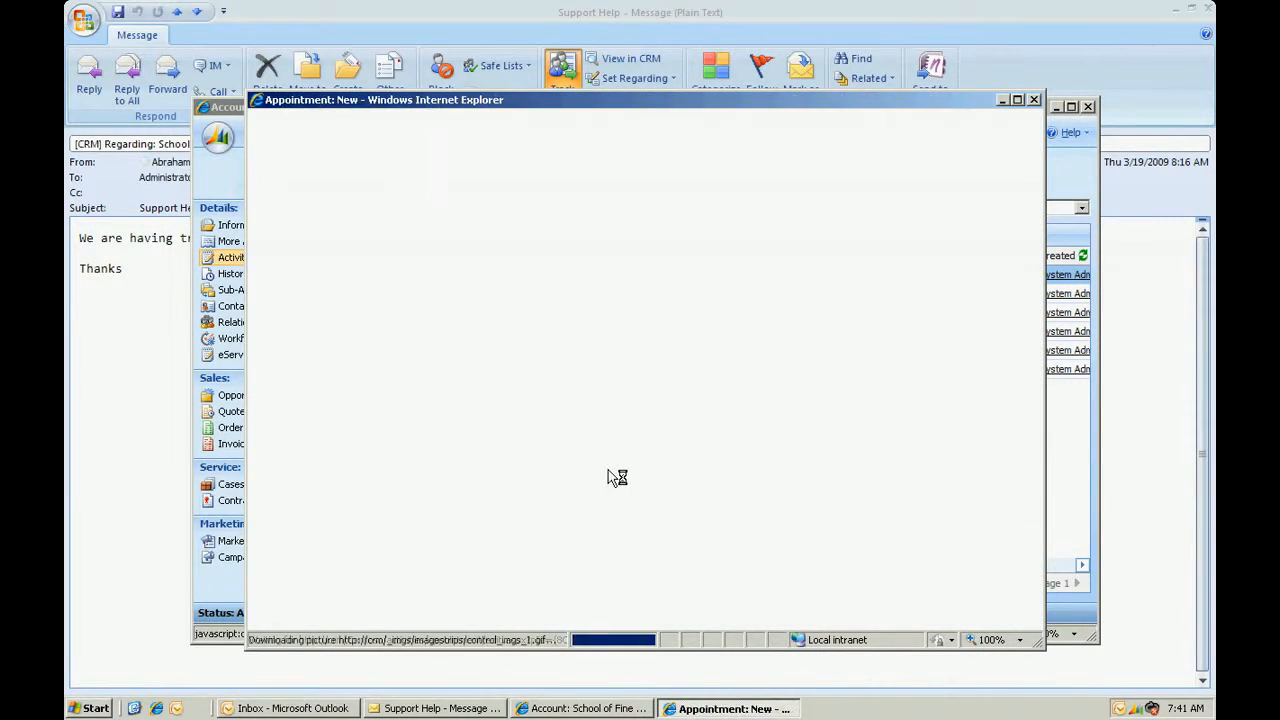
pyautogui.click(611, 378)
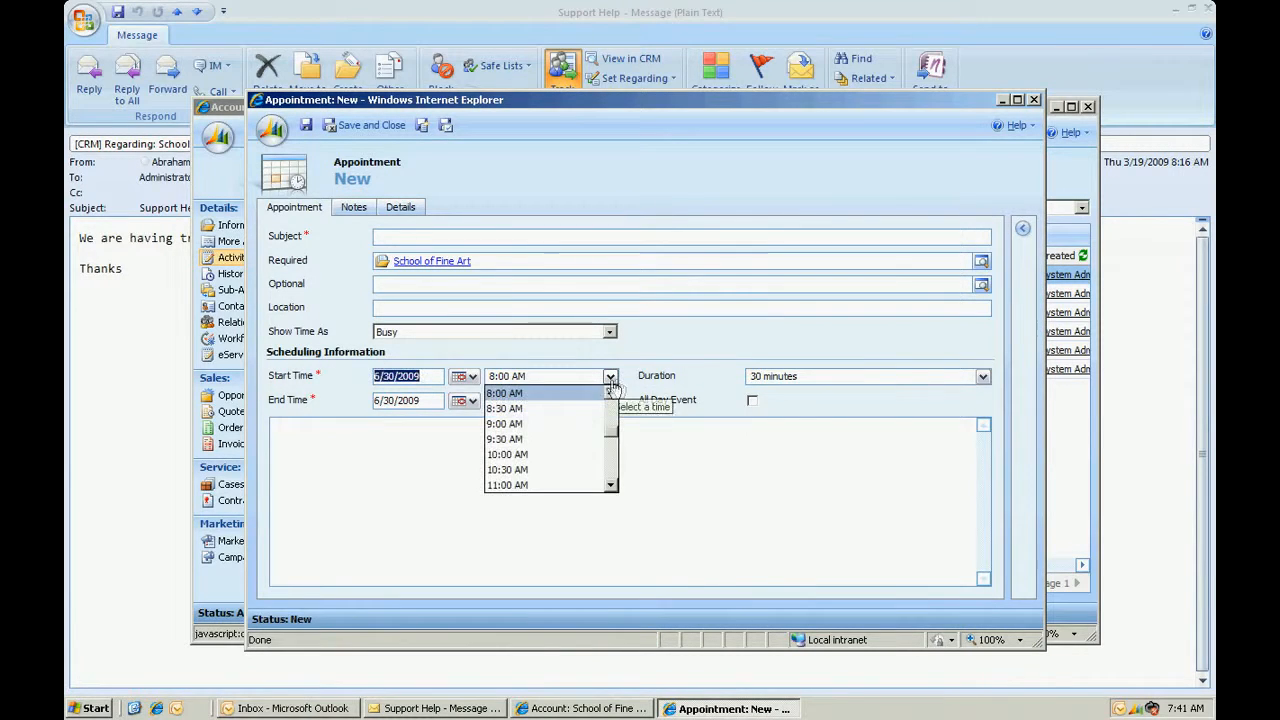
pyautogui.click(579, 455)
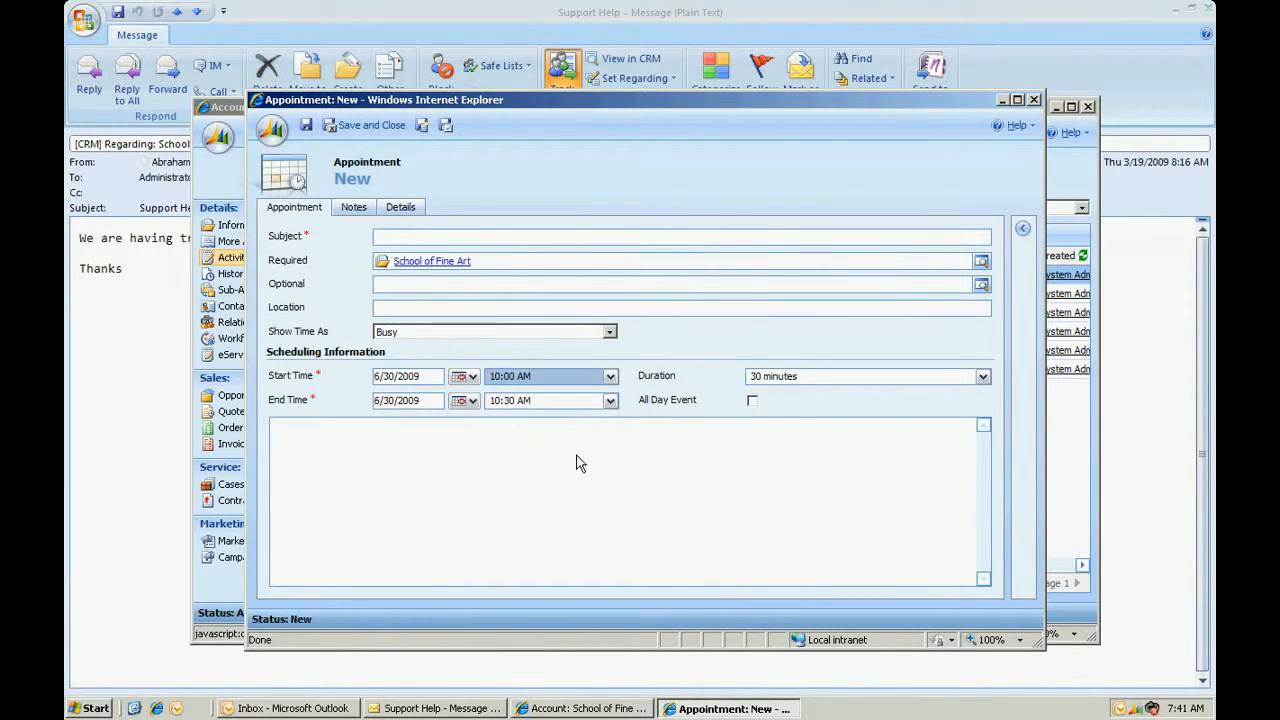
pyautogui.click(398, 238)
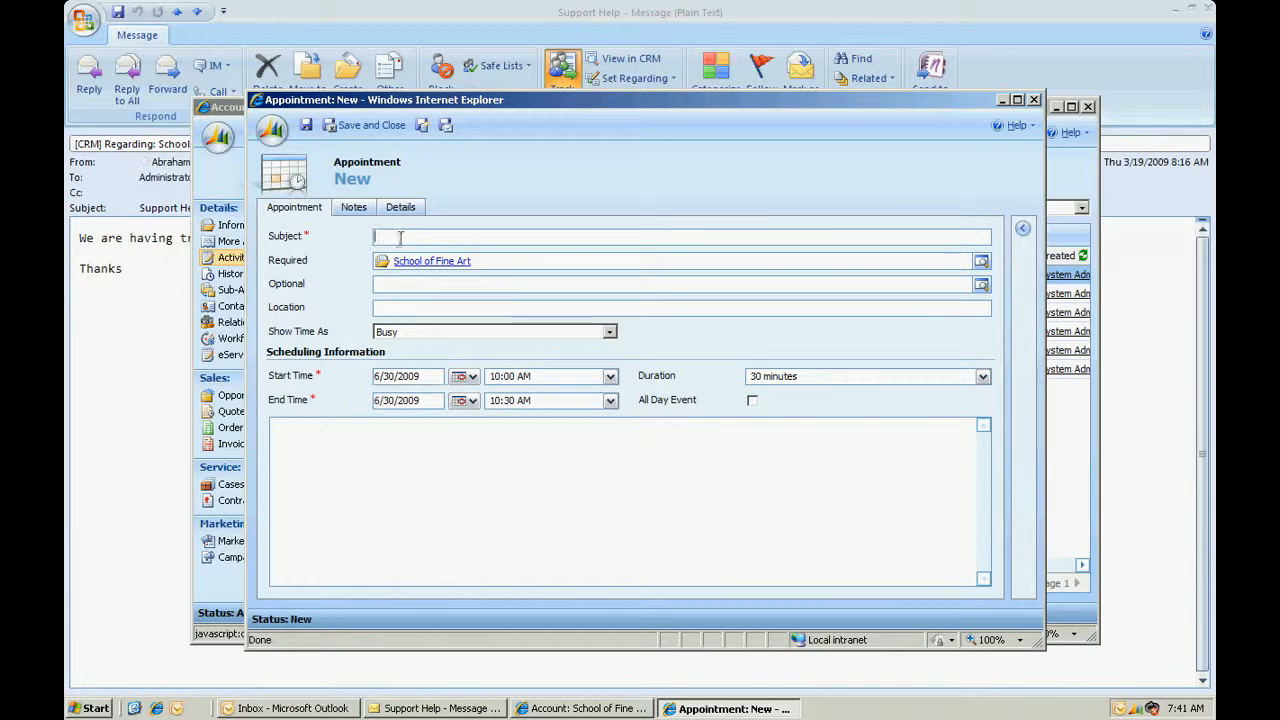
pyautogui.write('Review new contract')
pyautogui.press('Tab')
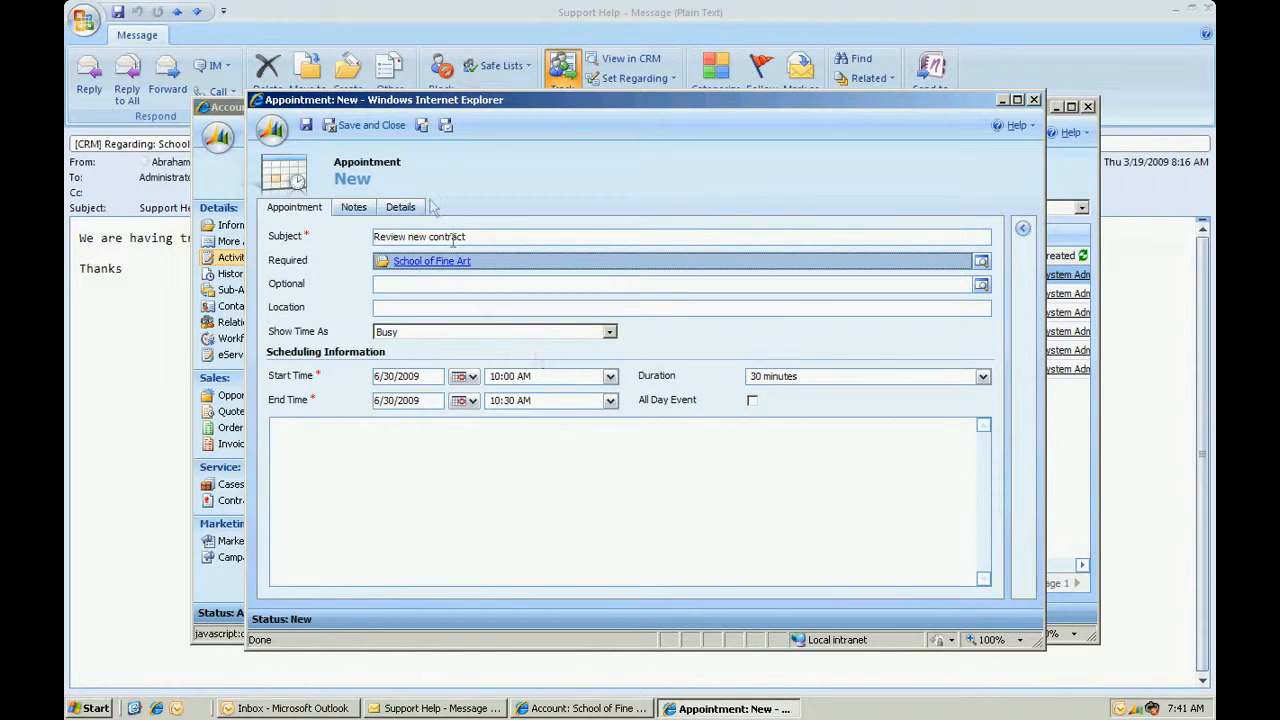
pyautogui.click(362, 126)
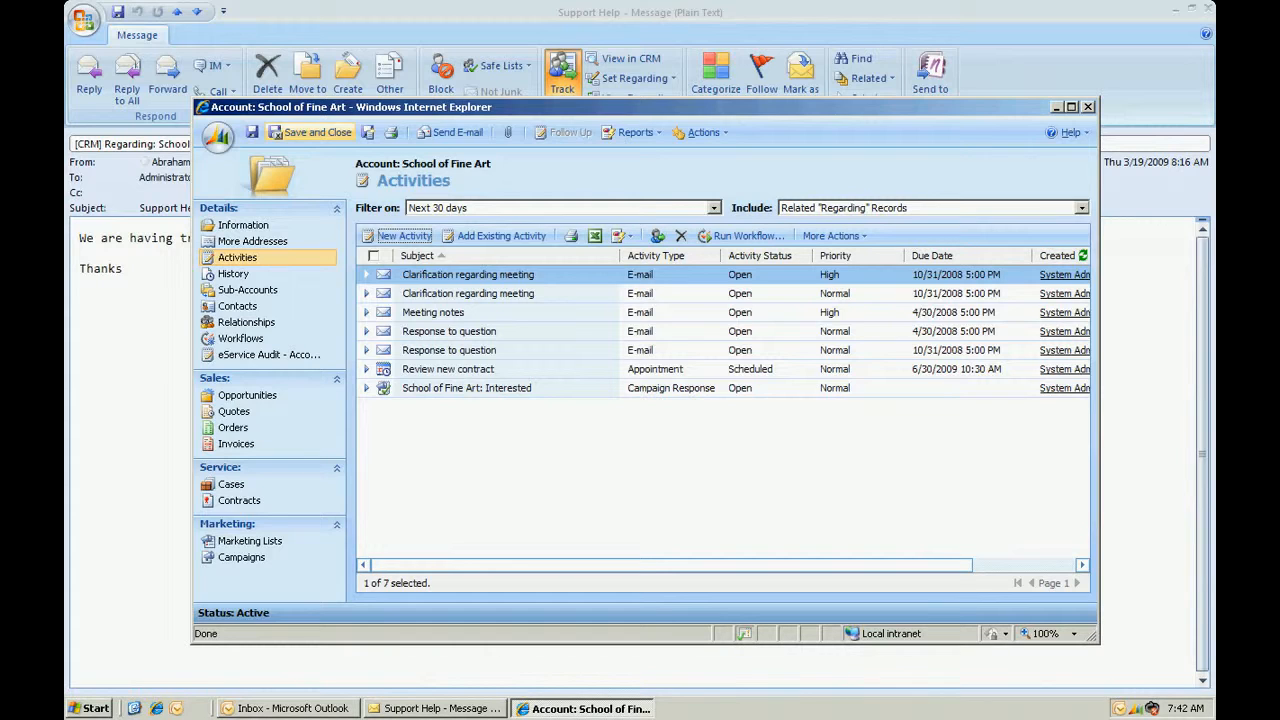
# Add a task with the subject "Create new contract" to the School of Fine Art account and save it.
pyautogui.click(405, 237)
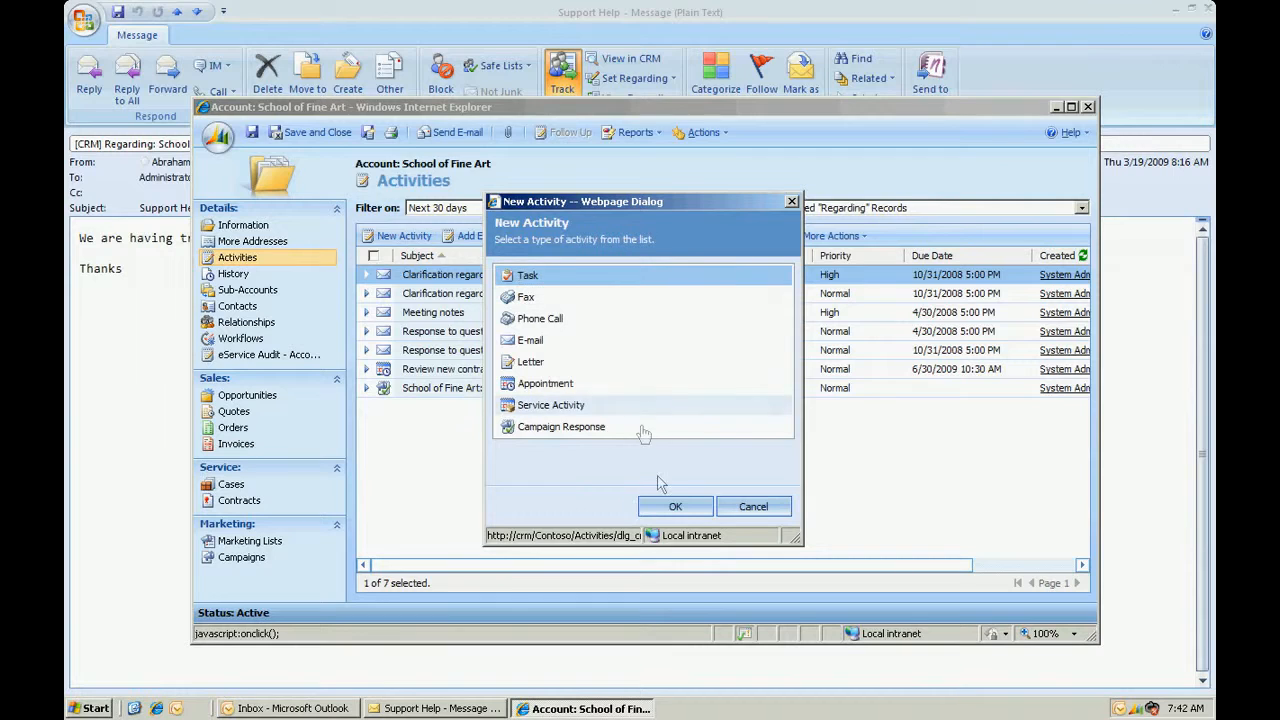
pyautogui.click(652, 507)
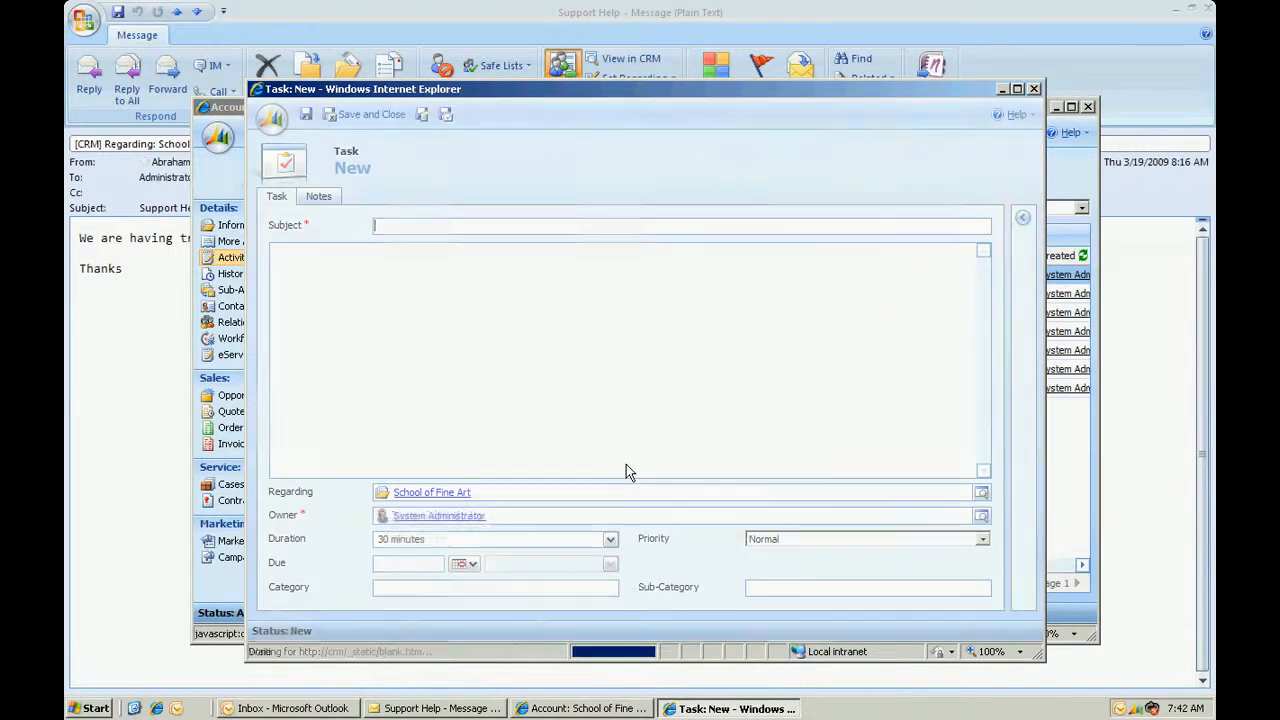
pyautogui.write('Create new contract')
pyautogui.click(387, 250)
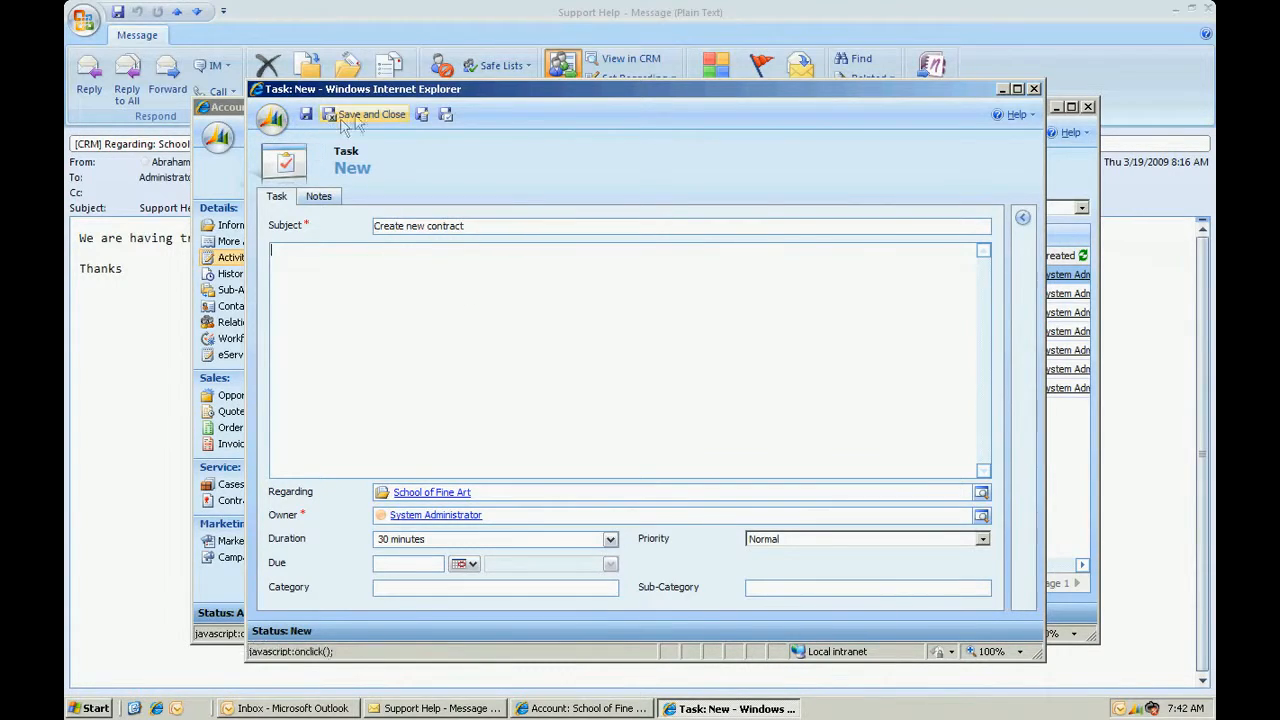
pyautogui.click(345, 118)
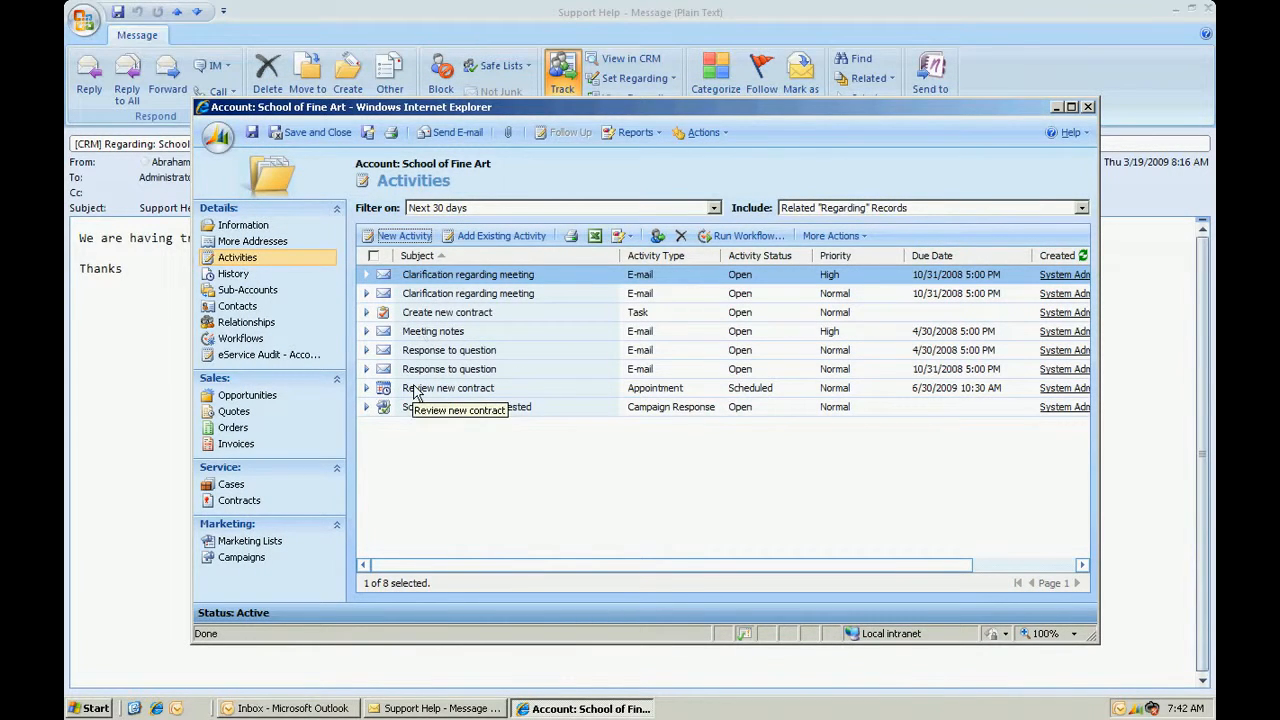
# Save and close the account record and its e-mail, and synchronize Outlook with CRM.
pyautogui.click(326, 134)
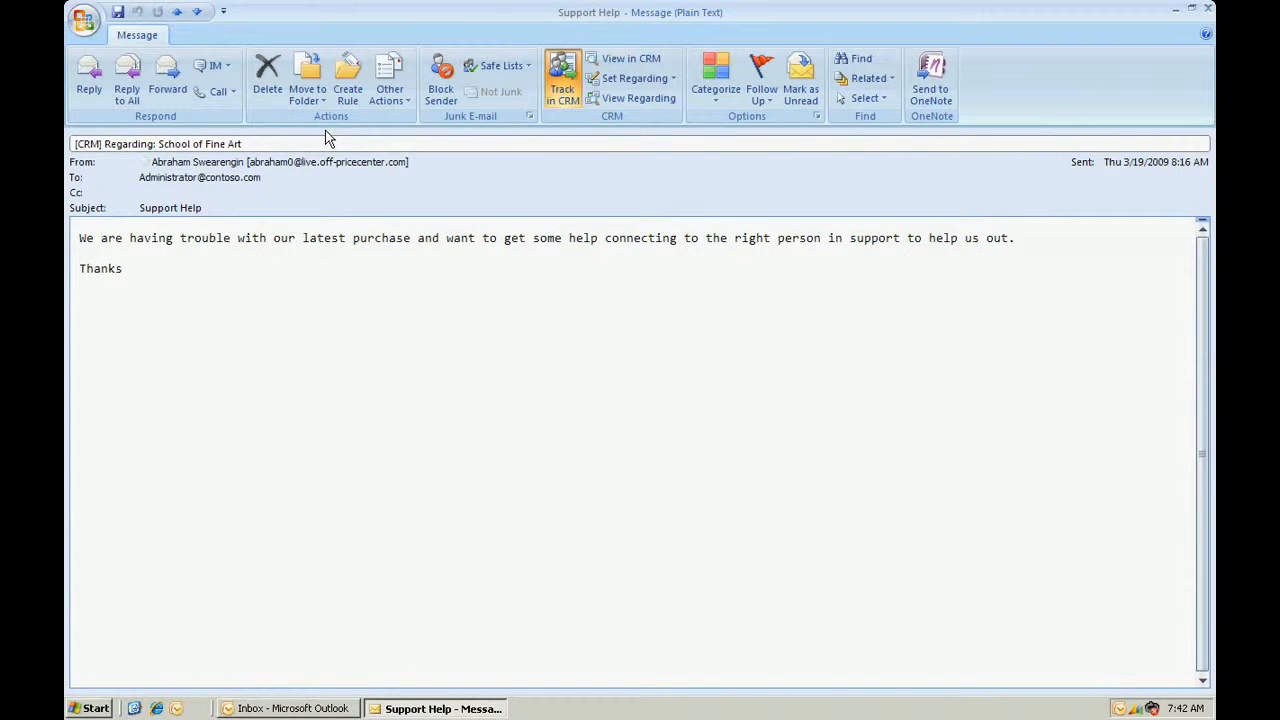
pyautogui.click(1208, 8)
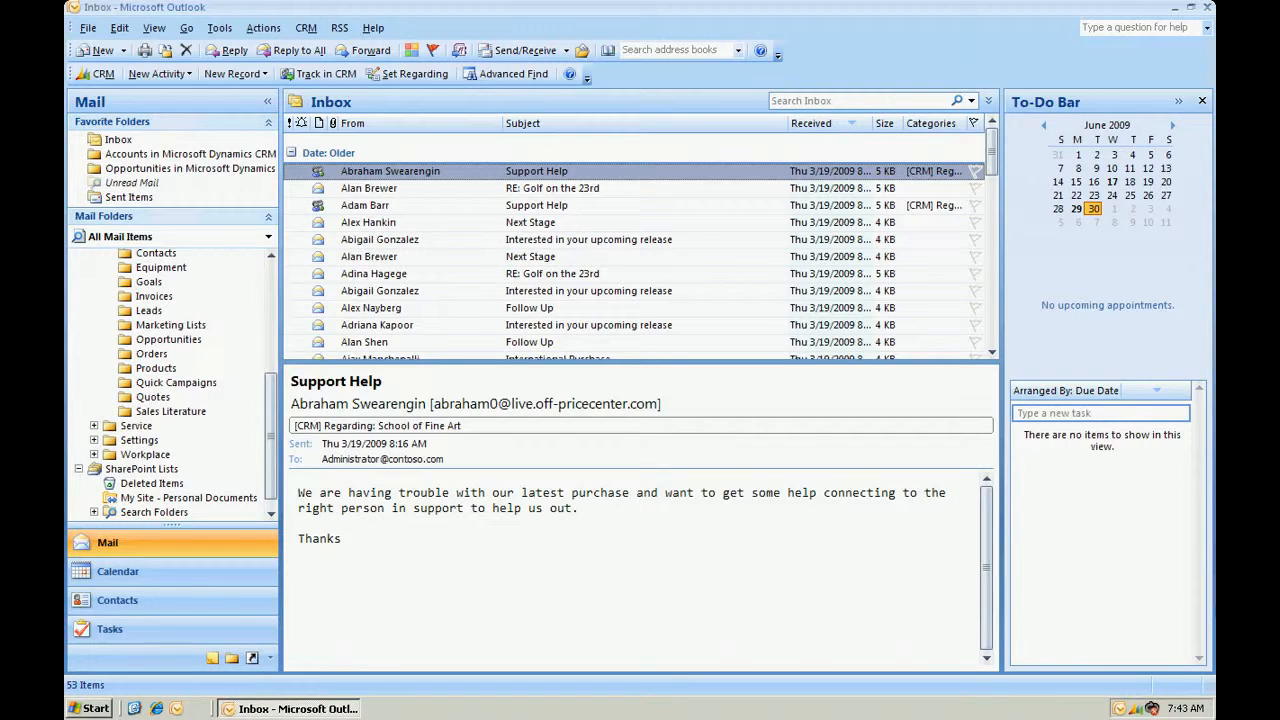
pyautogui.click(305, 28)
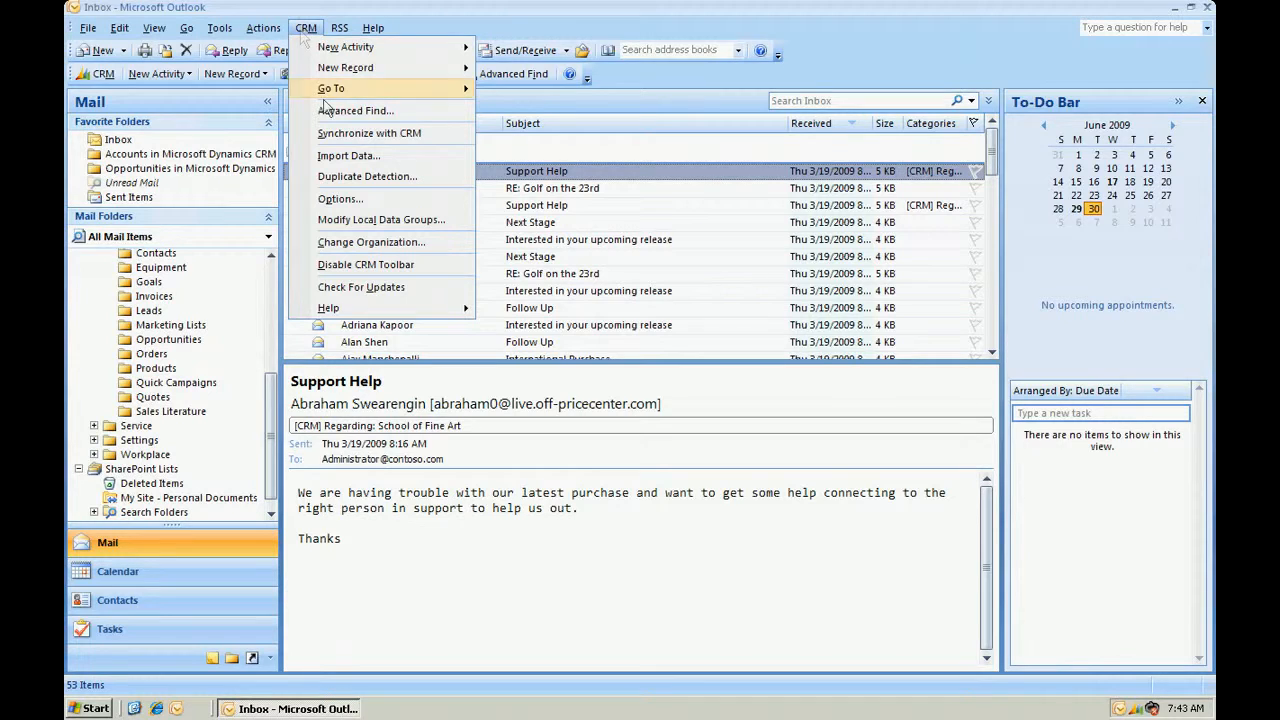
pyautogui.click(337, 136)
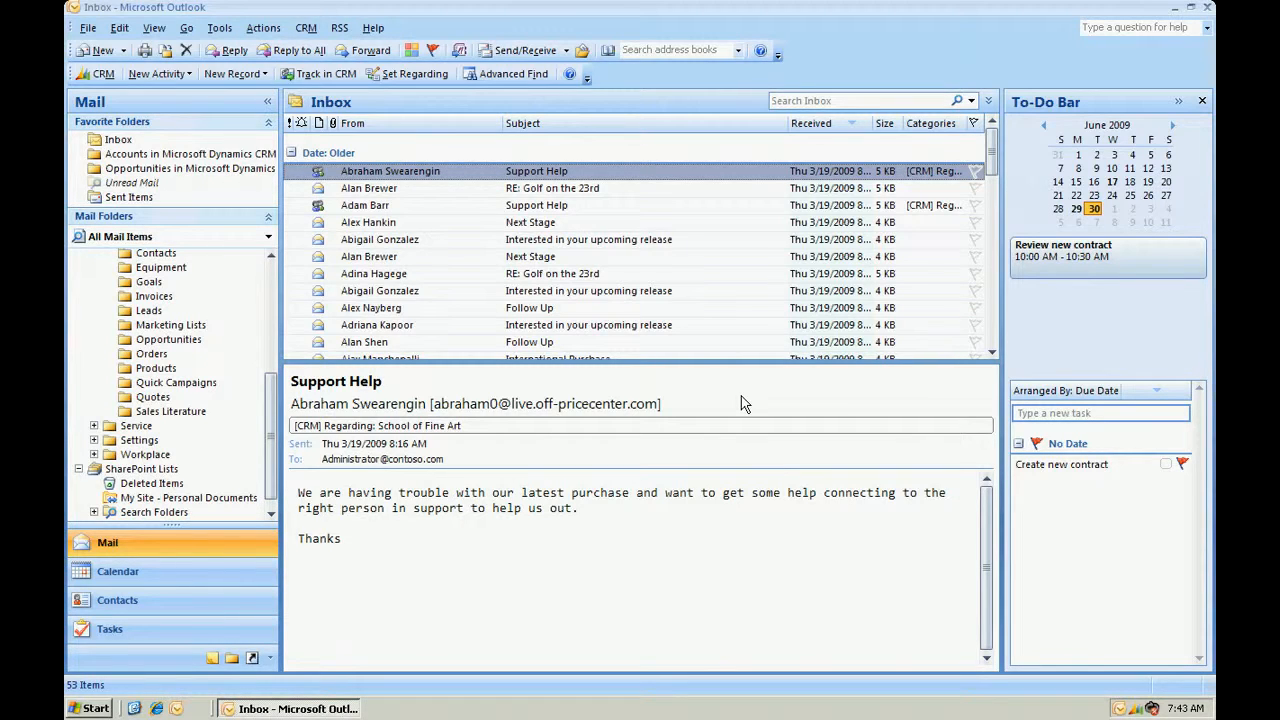
# Examine the "Review new contract" appointment and the "Create new contract" task from today's to-do items, closing each one.
pyautogui.doubleClick(1136, 265)
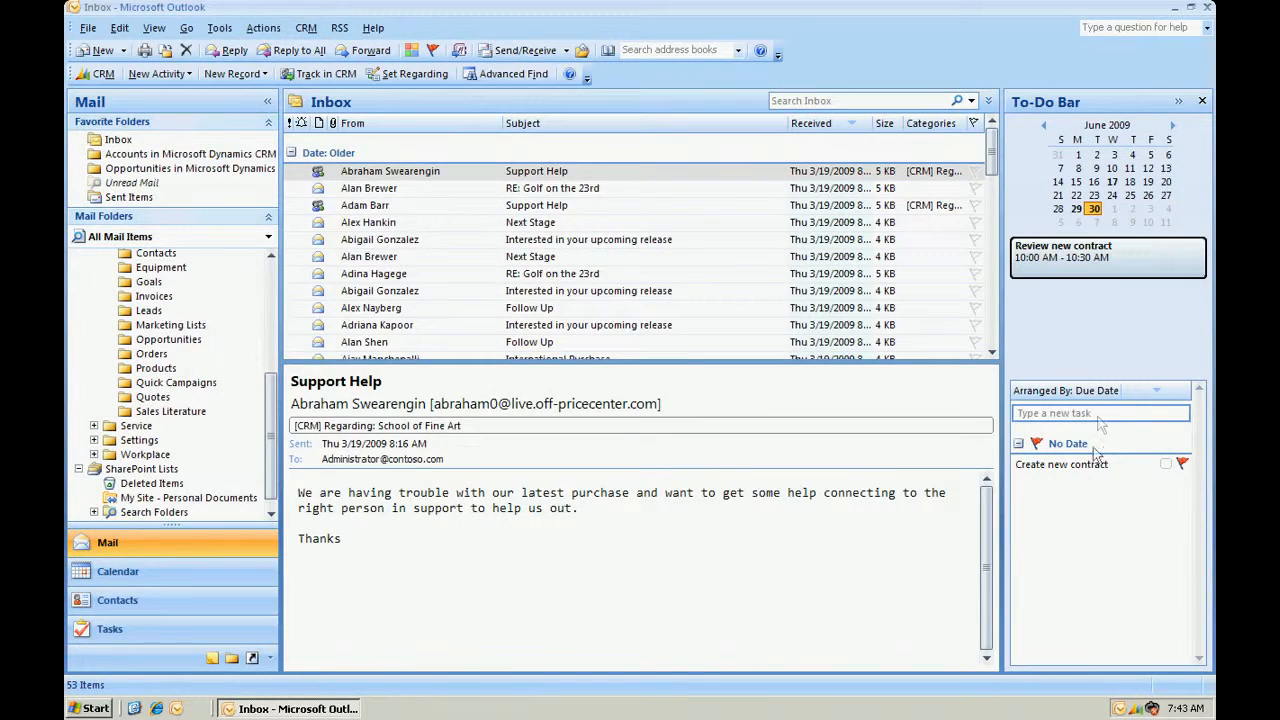
pyautogui.doubleClick(1095, 462)
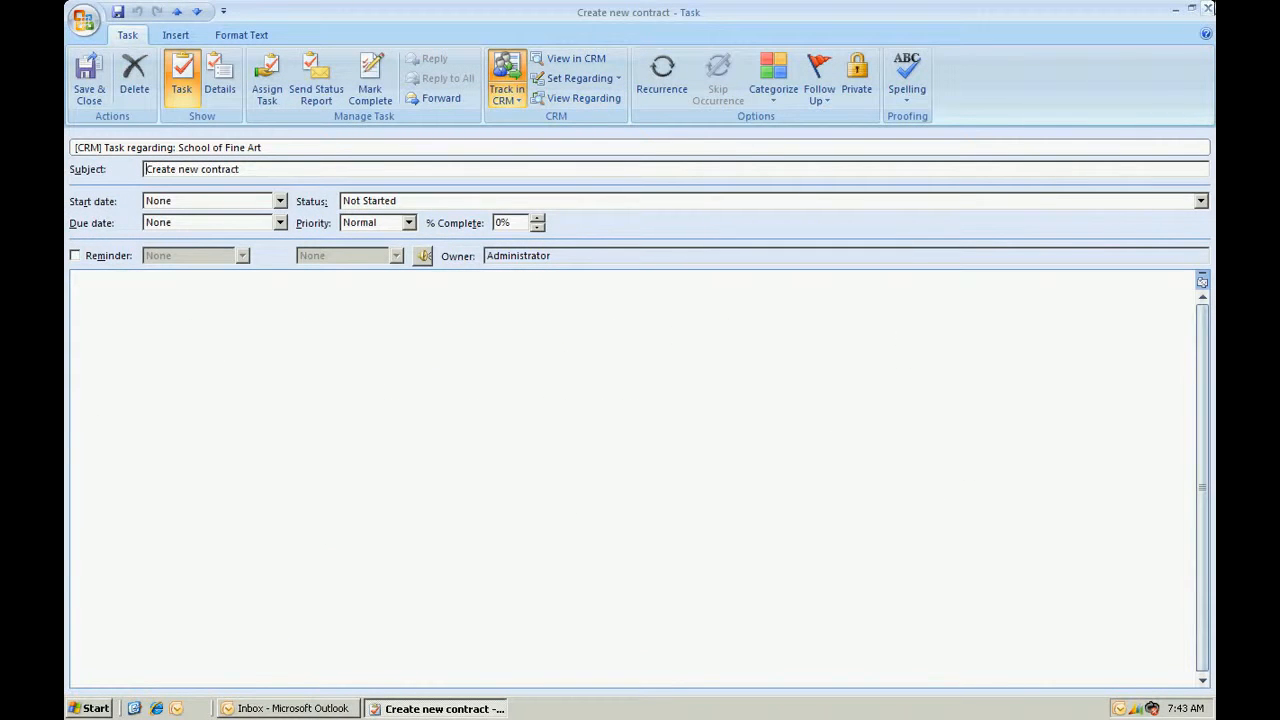
pyautogui.click(1209, 8)
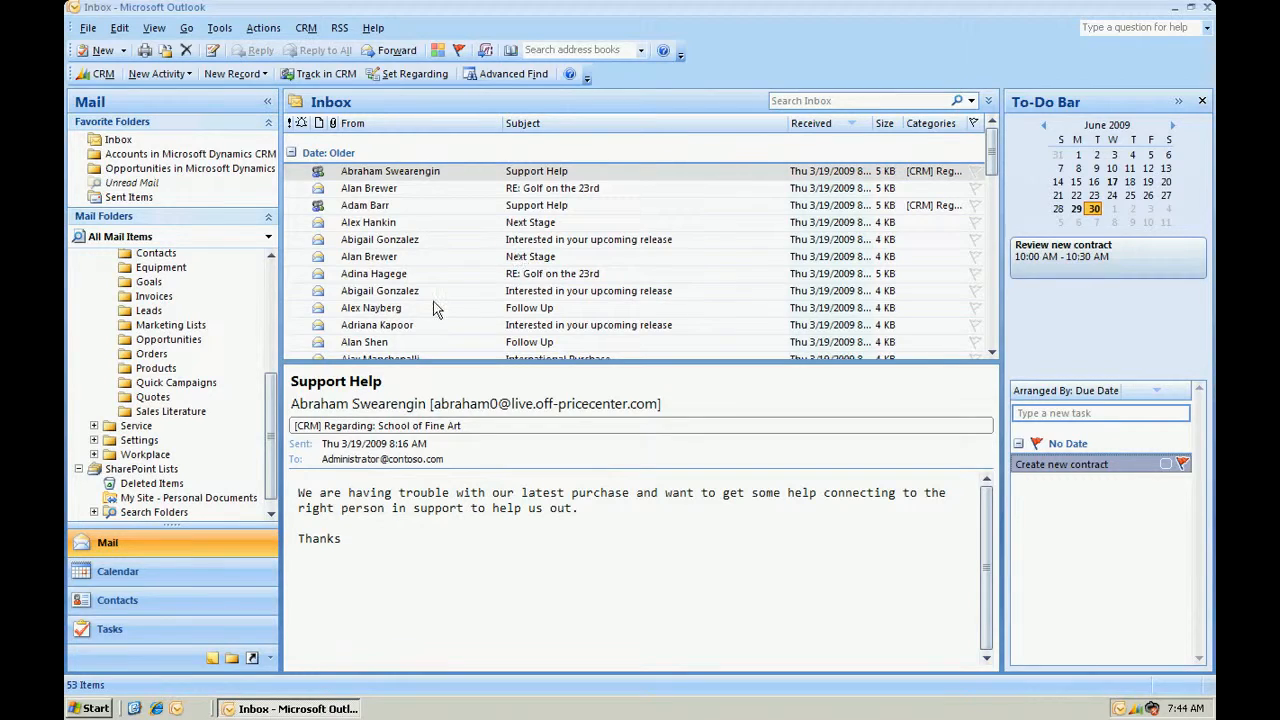
# Send an e-mail to School of Fine Art from the CRM Accounts address book, with subject "New Contract" and text "Lets discuss the new contract".
pyautogui.click(120, 143)
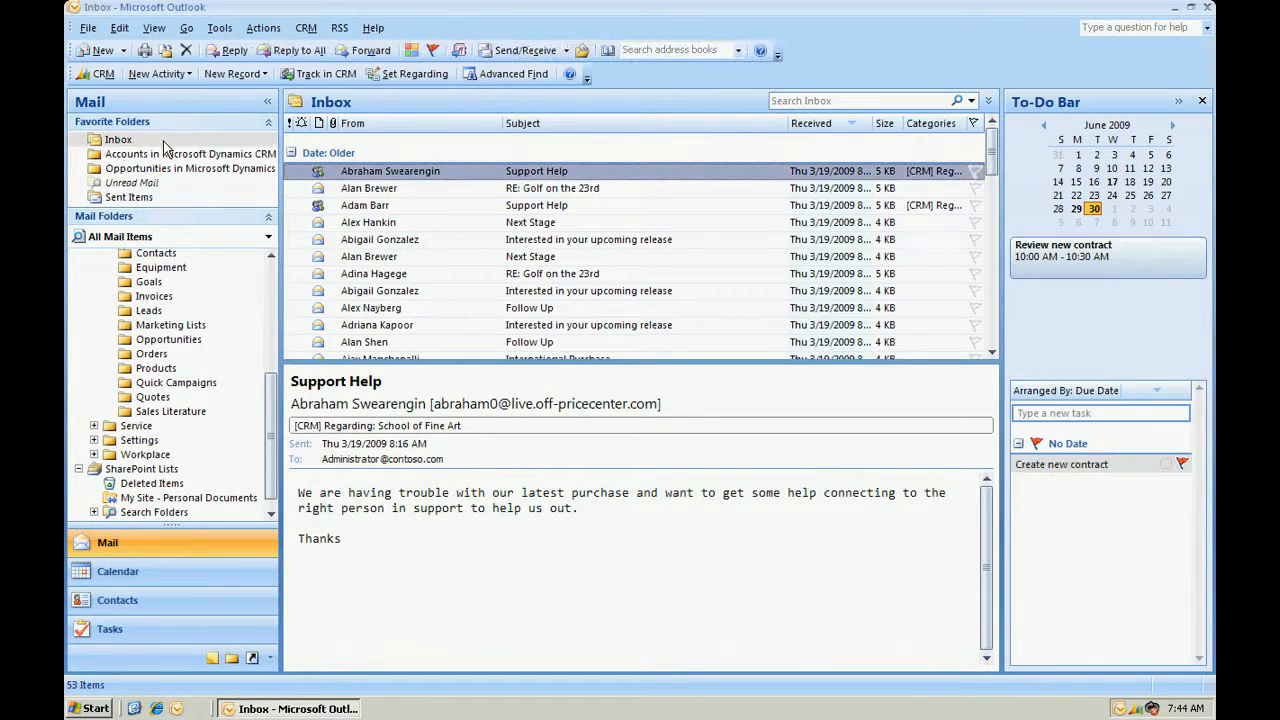
pyautogui.click(100, 50)
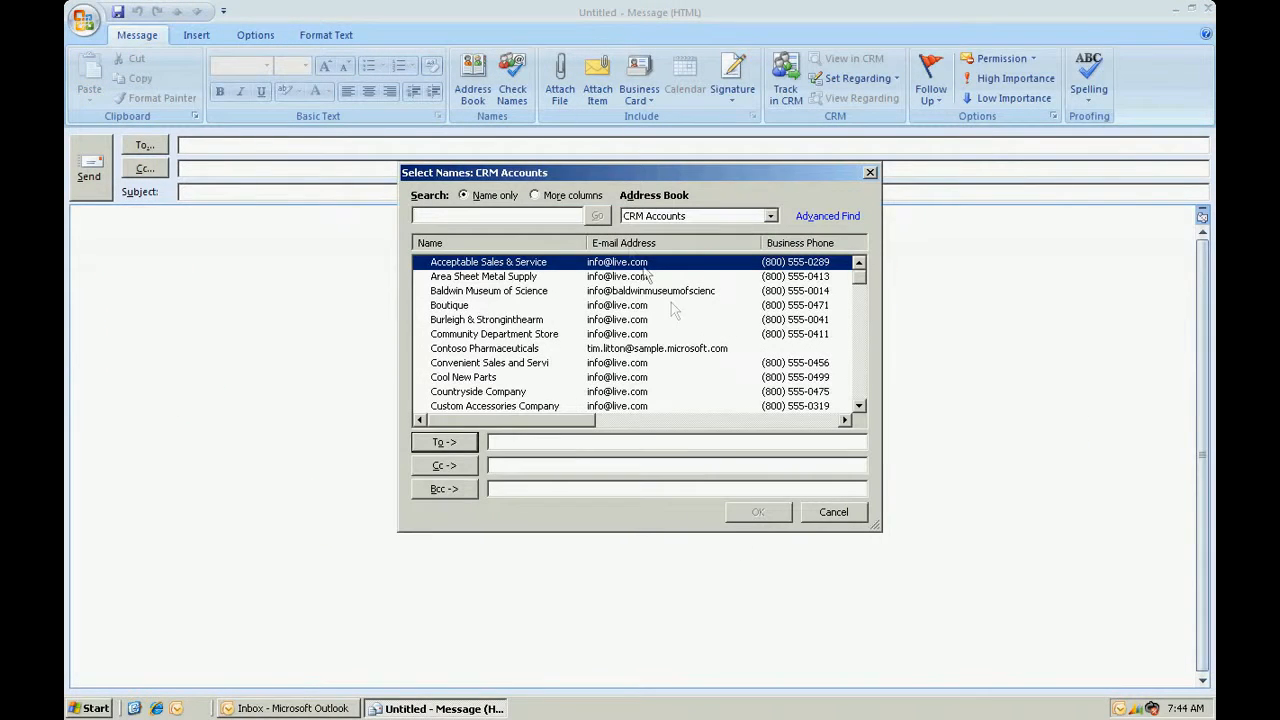
pyautogui.write('sch')
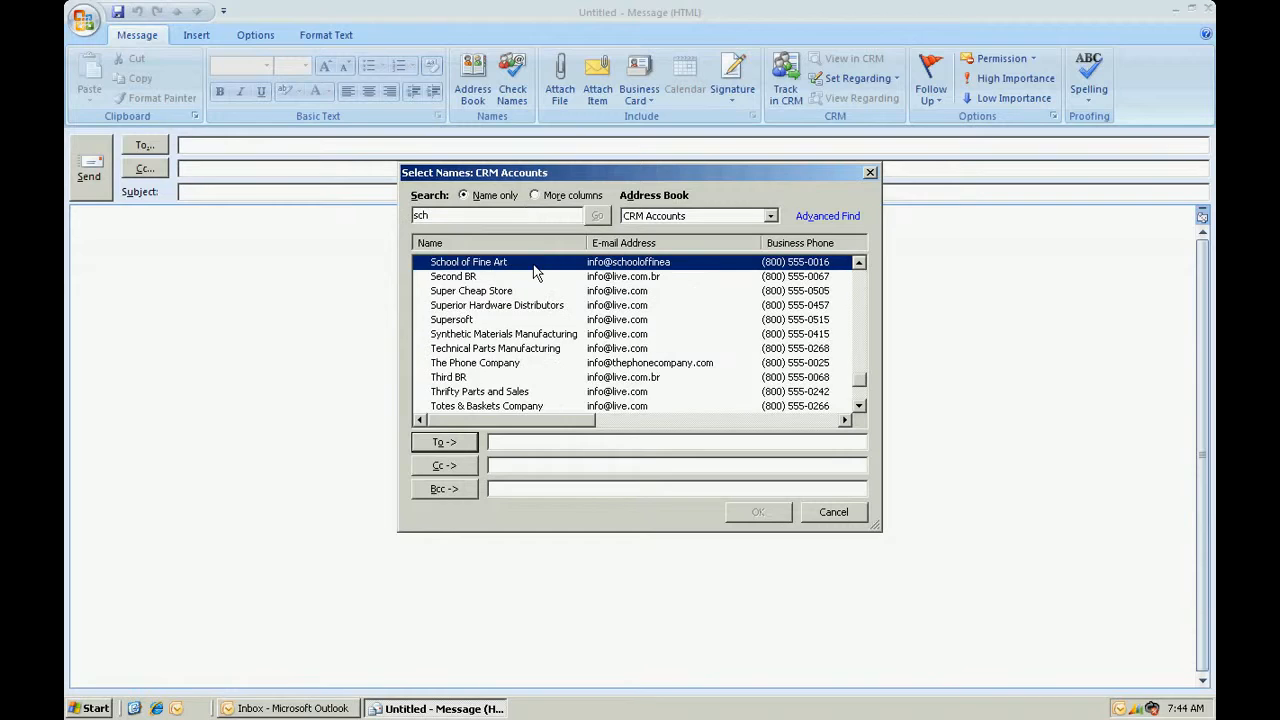
pyautogui.click(459, 444)
pyautogui.click(758, 512)
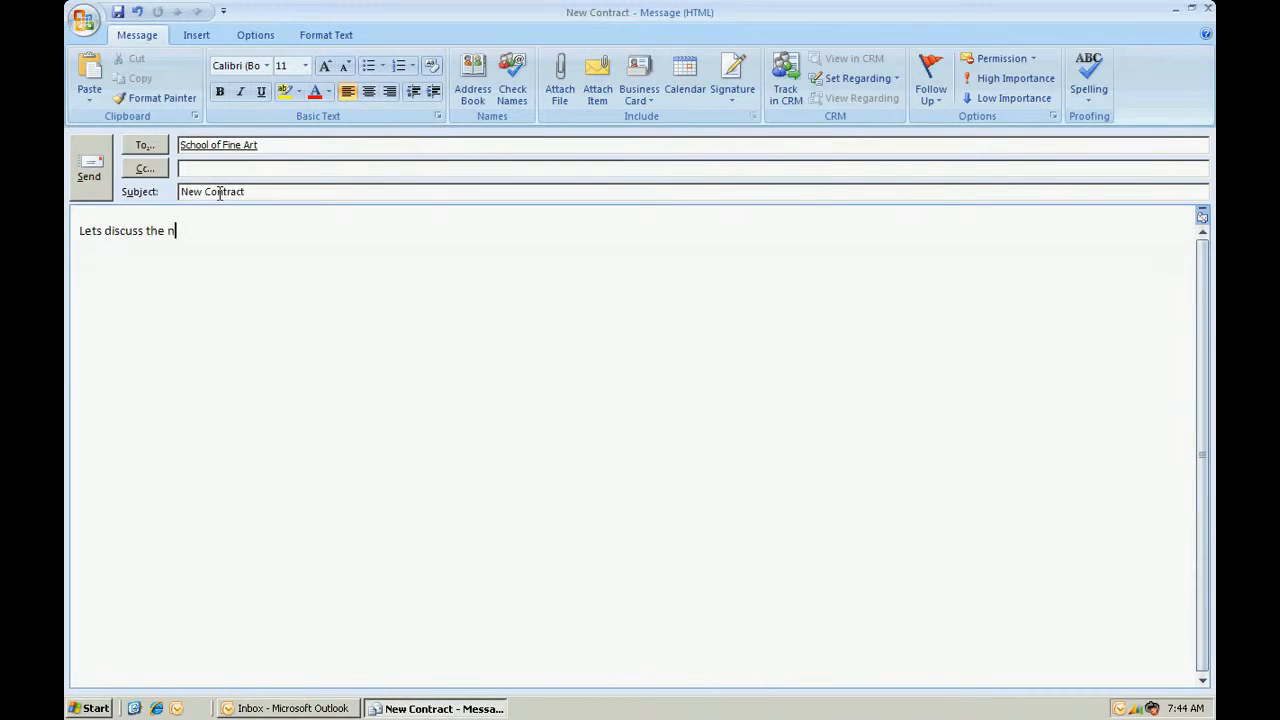
pyautogui.write('ew contract')
pyautogui.click(108, 162)
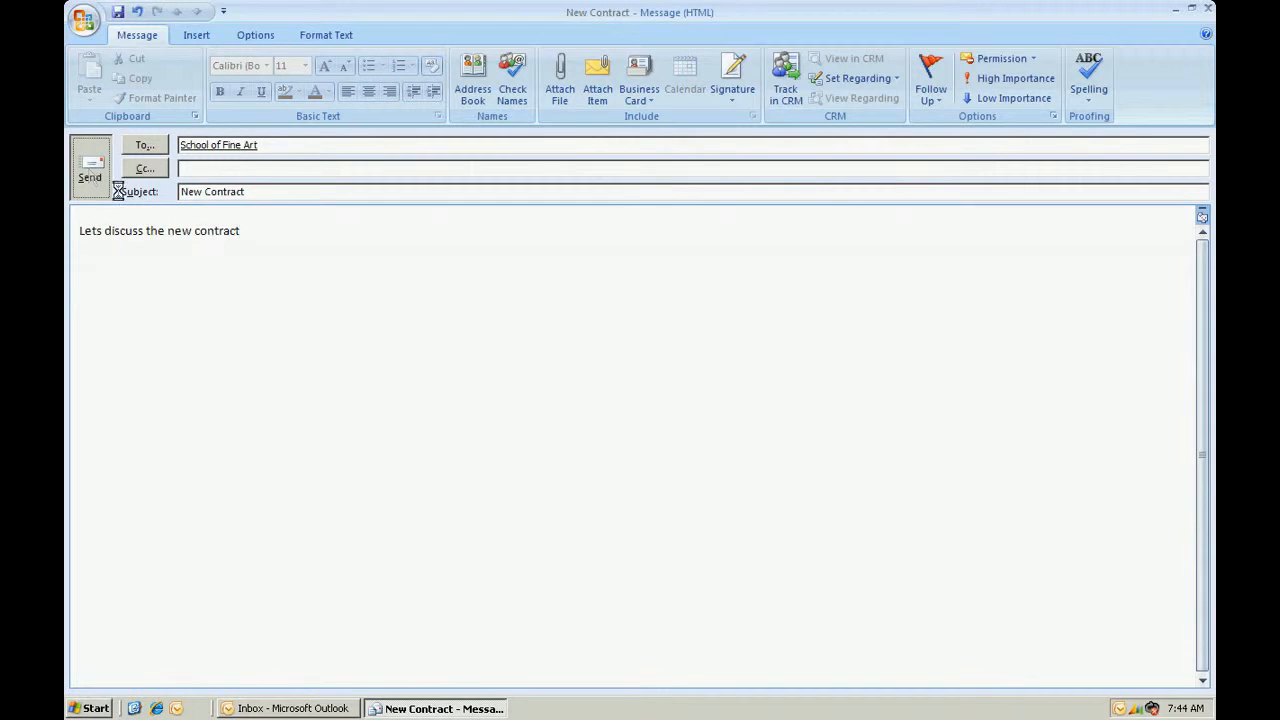